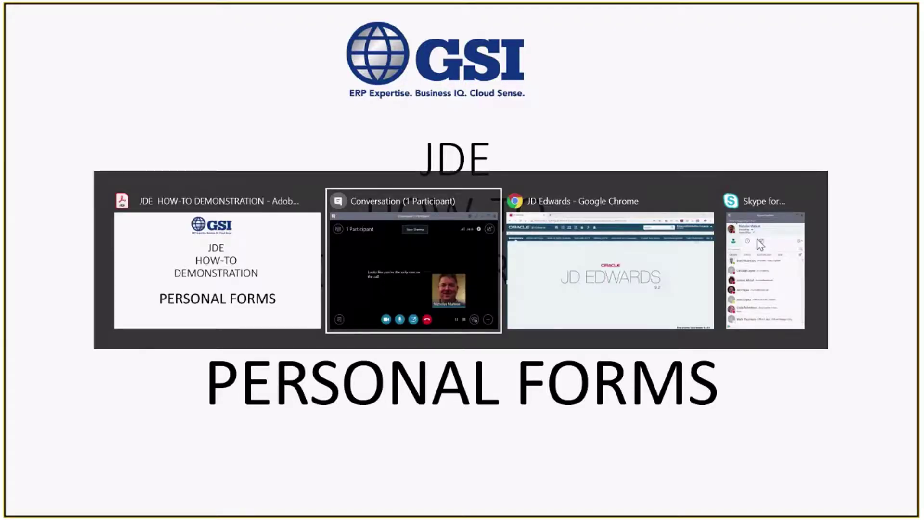
{"action": "key", "text": "alt+Tab"}
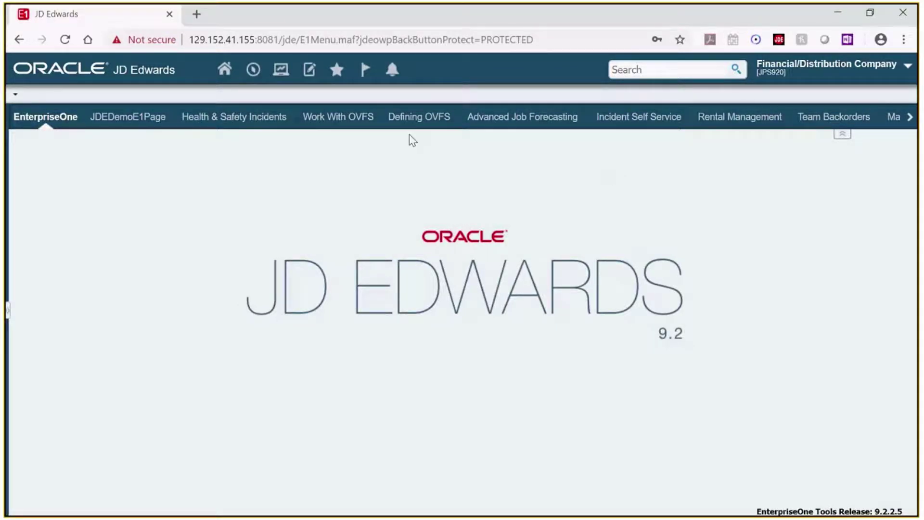
Switch to JD Edwards in the browser and open Customer Service Inquiry from Favorites.
{"action": "left_click", "coordinate": [336, 72]}
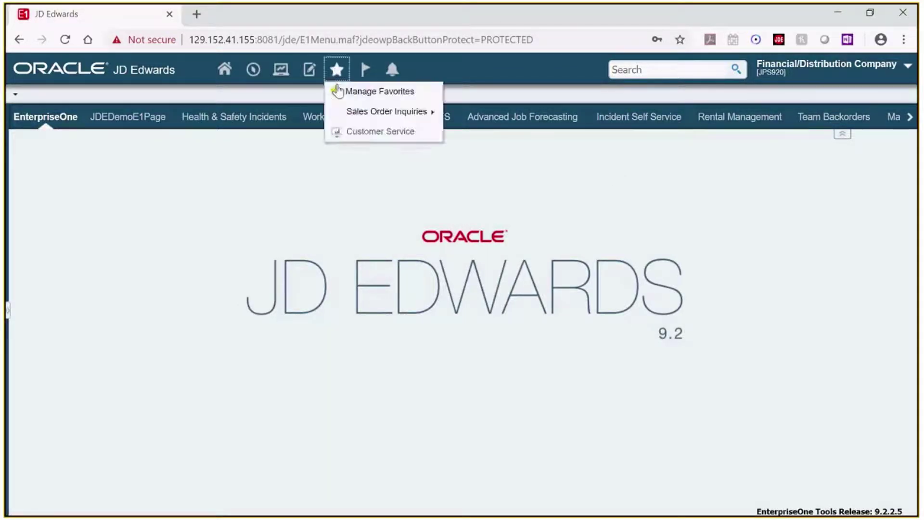
{"action": "left_click", "coordinate": [374, 139]}
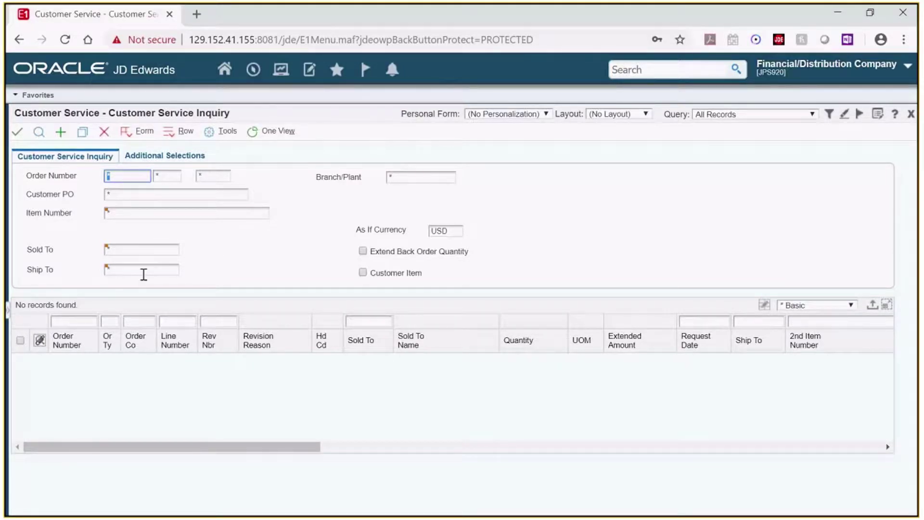
Find the customer's order lines by entering their Sold To number.
{"action": "left_click_drag", "start_coordinate": [49, 248], "coordinate": [120, 252]}
{"action": "left_click", "coordinate": [147, 248]}
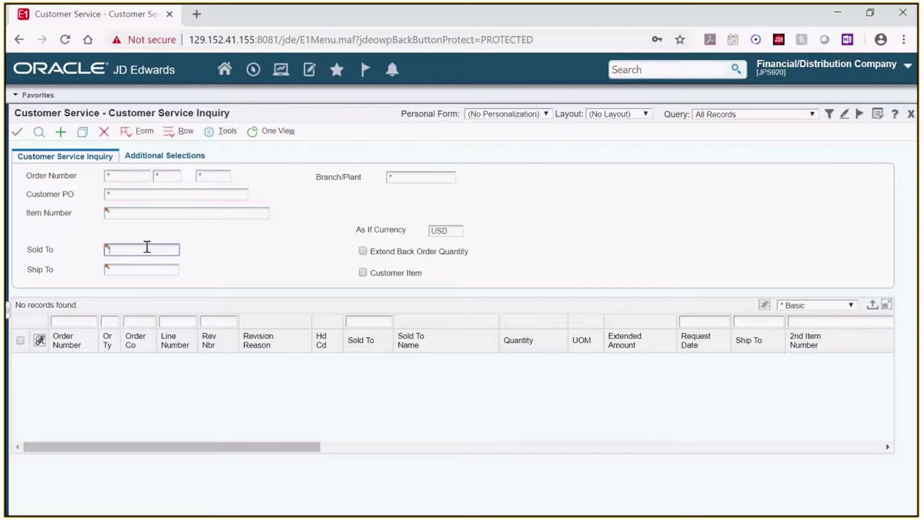
{"action": "type", "text": "4242"}
{"action": "left_click", "coordinate": [39, 135]}
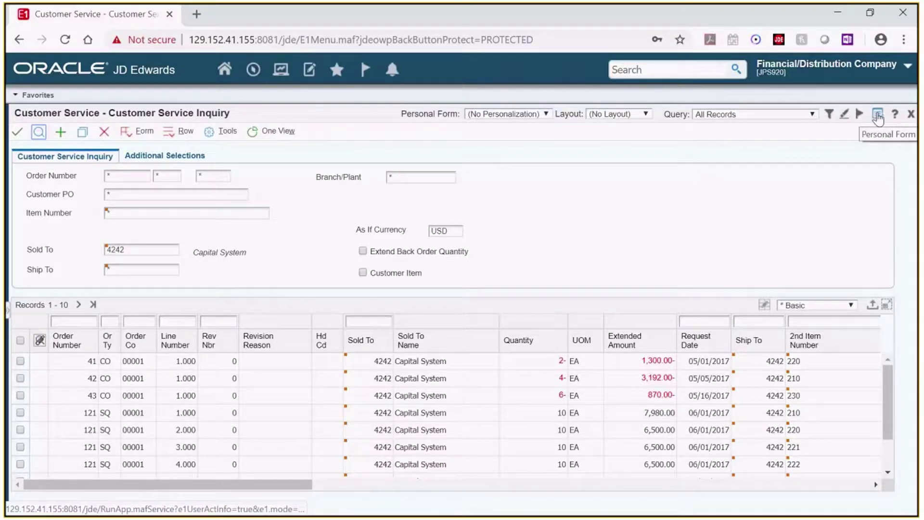
Personalize the inquiry form, hiding the order-status help text, Sold To and Ship To, and widening the form area.
{"action": "left_click", "coordinate": [878, 115]}
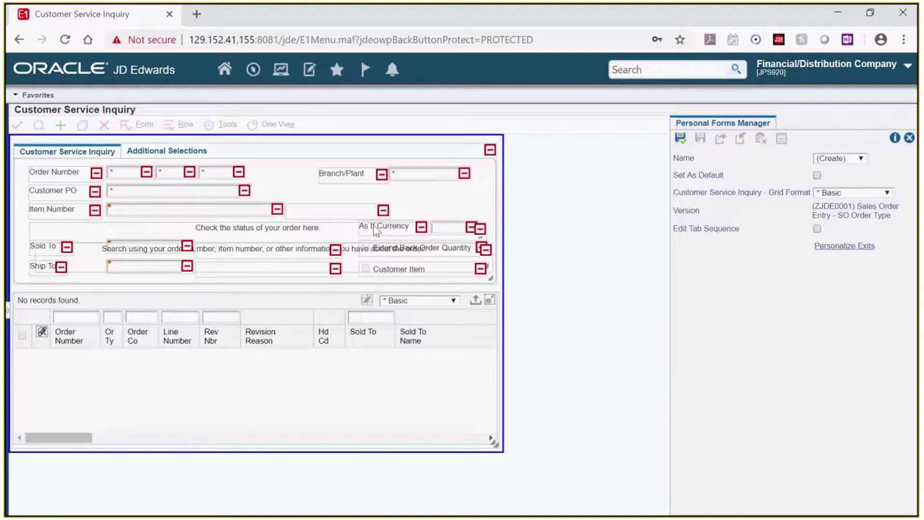
{"action": "left_click", "coordinate": [482, 229]}
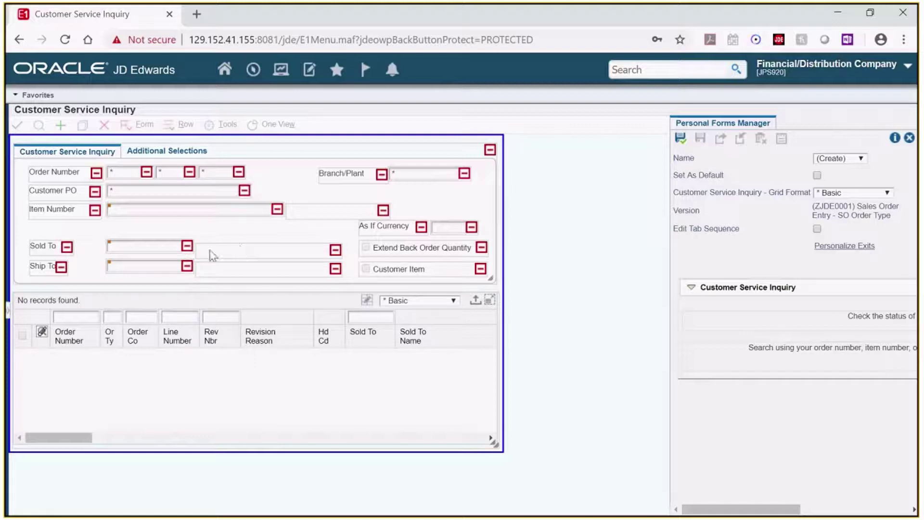
{"action": "left_click", "coordinate": [67, 247]}
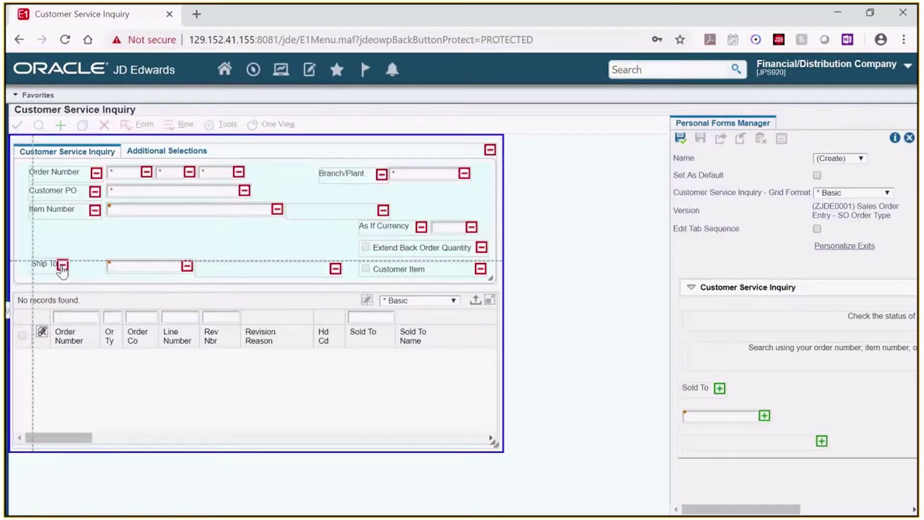
{"action": "left_click", "coordinate": [63, 265]}
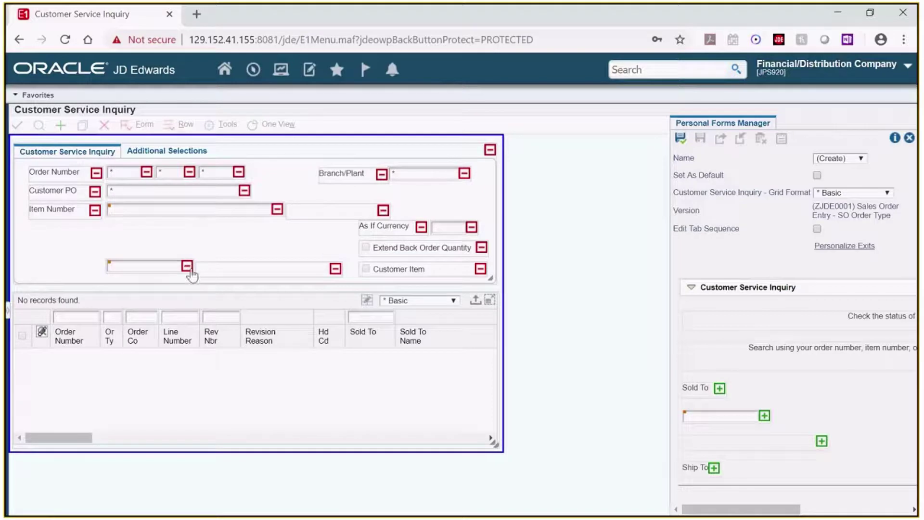
{"action": "left_click", "coordinate": [336, 269]}
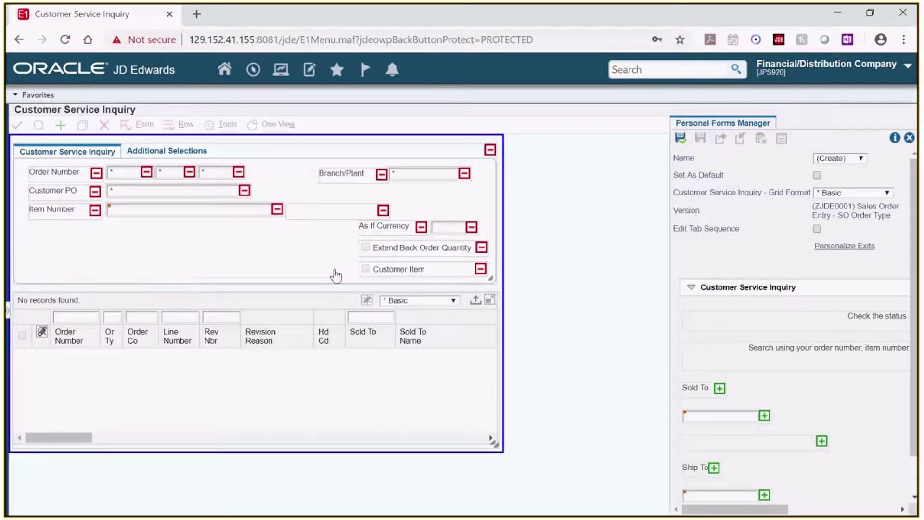
{"action": "left_click_drag", "start_coordinate": [376, 267], "coordinate": [784, 474]}
Widen the form, header and results grid, and move Branch/Plant field and label to the right.
{"action": "left_click_drag", "start_coordinate": [505, 280], "coordinate": [665, 285]}
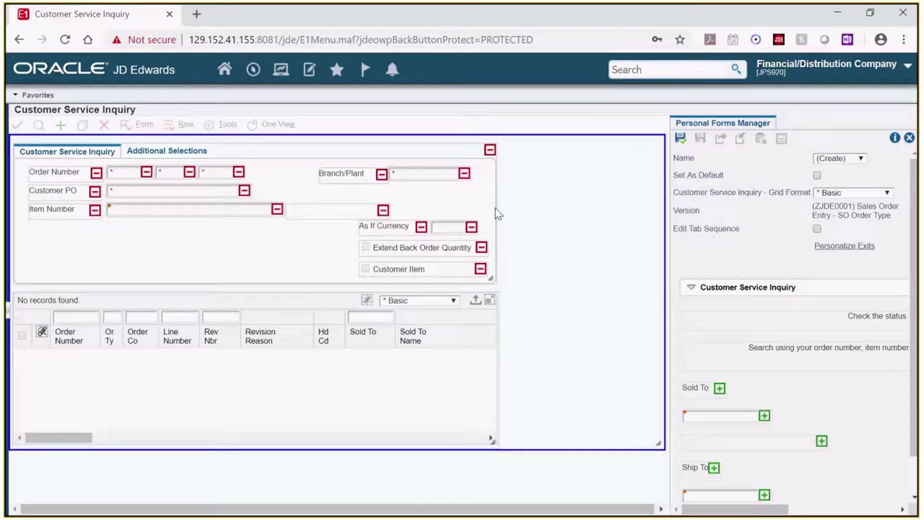
{"action": "left_click_drag", "start_coordinate": [498, 214], "coordinate": [655, 212]}
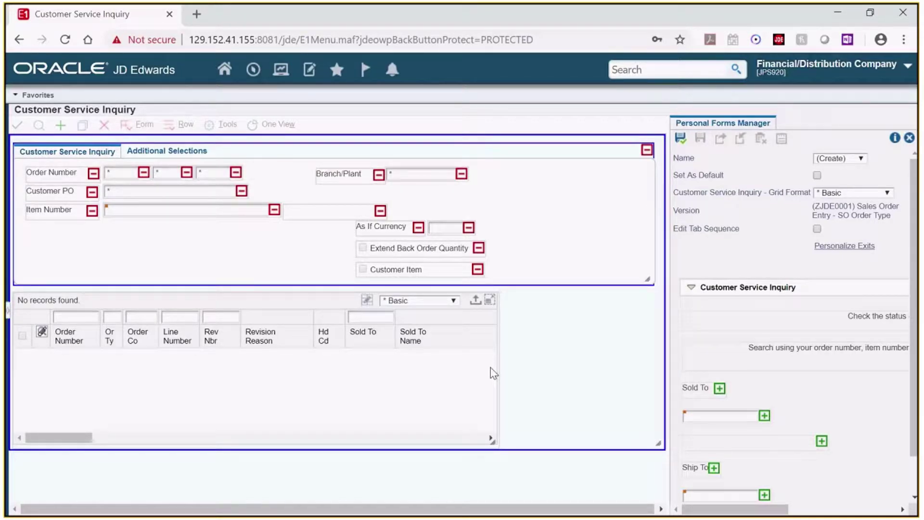
{"action": "left_click_drag", "start_coordinate": [497, 368], "coordinate": [658, 361]}
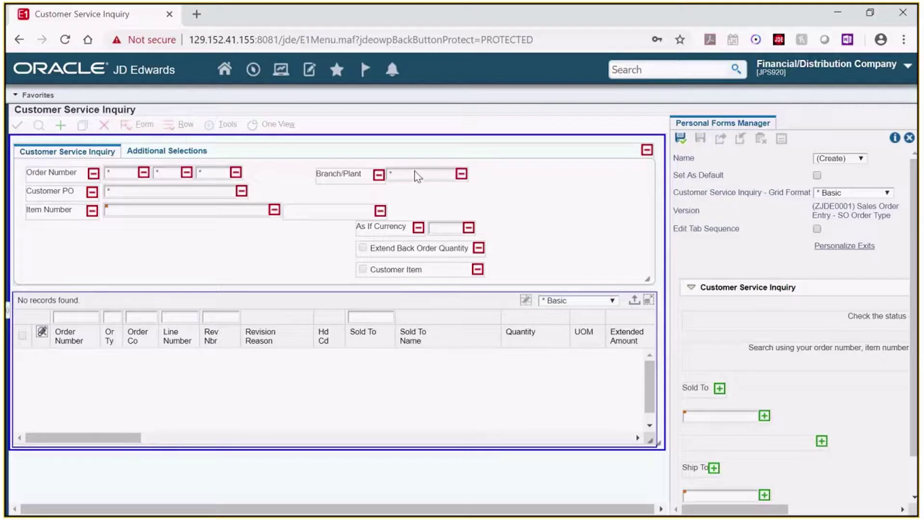
{"action": "left_click_drag", "start_coordinate": [417, 176], "coordinate": [594, 173]}
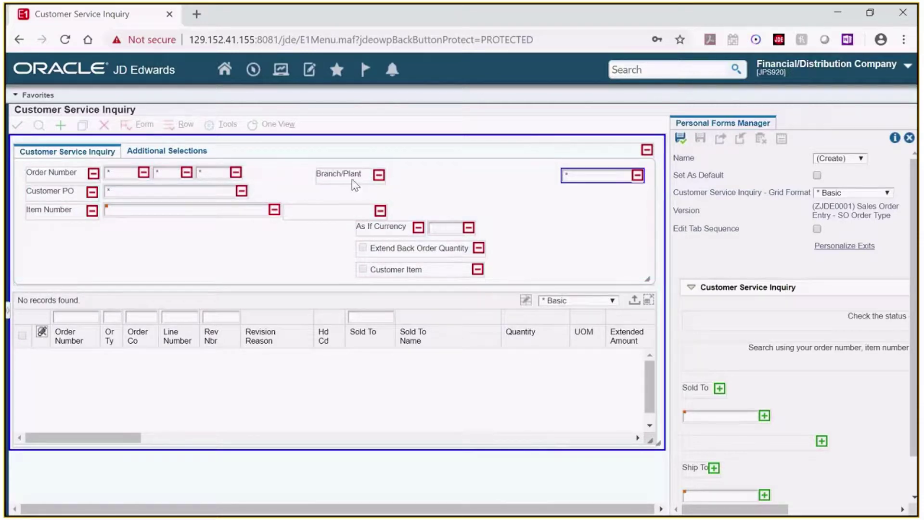
{"action": "left_click_drag", "start_coordinate": [355, 182], "coordinate": [517, 182]}
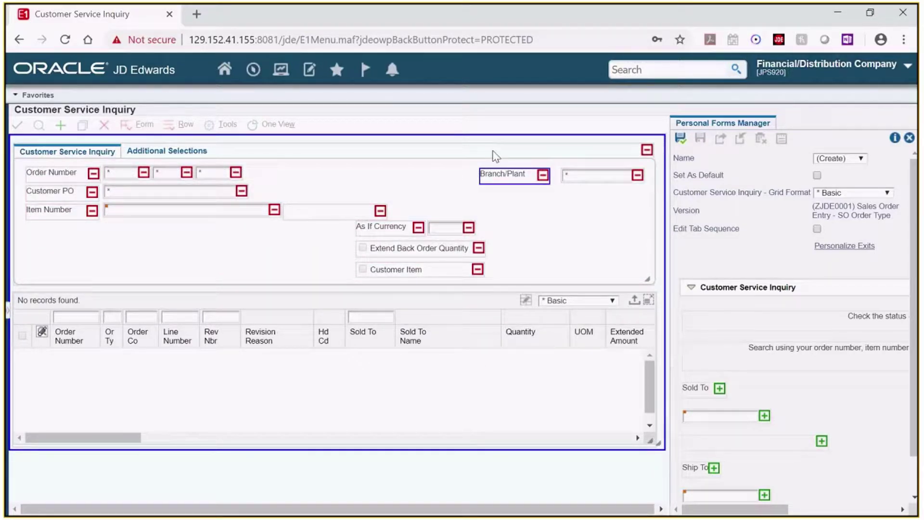
Rename the Branch/Plant label to B/P and narrow it to fit.
{"action": "right_click", "coordinate": [521, 177]}
{"action": "left_click", "coordinate": [551, 207]}
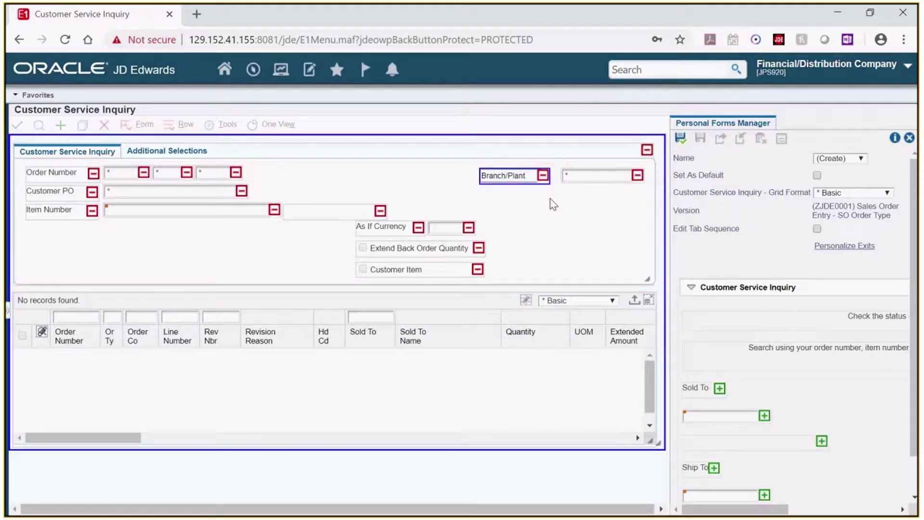
{"action": "type", "text": "B/P"}
{"action": "key", "text": "Return"}
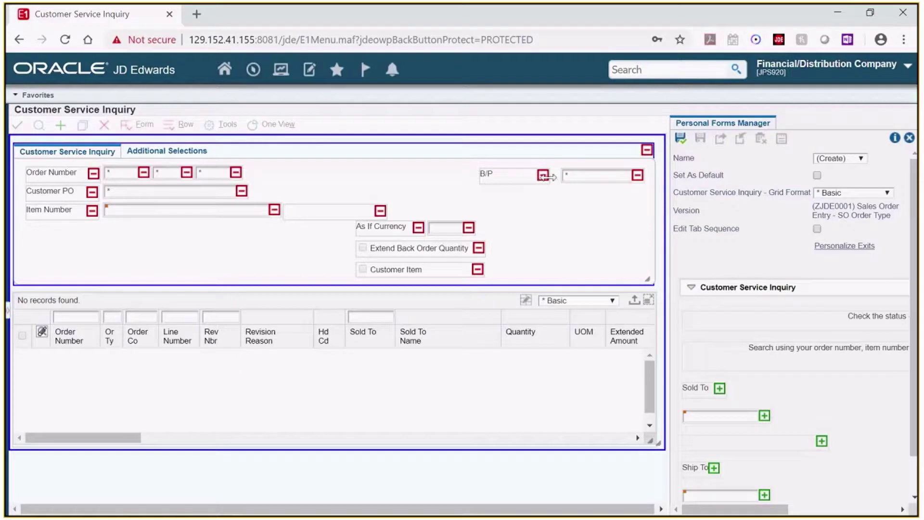
{"action": "left_click", "coordinate": [548, 179]}
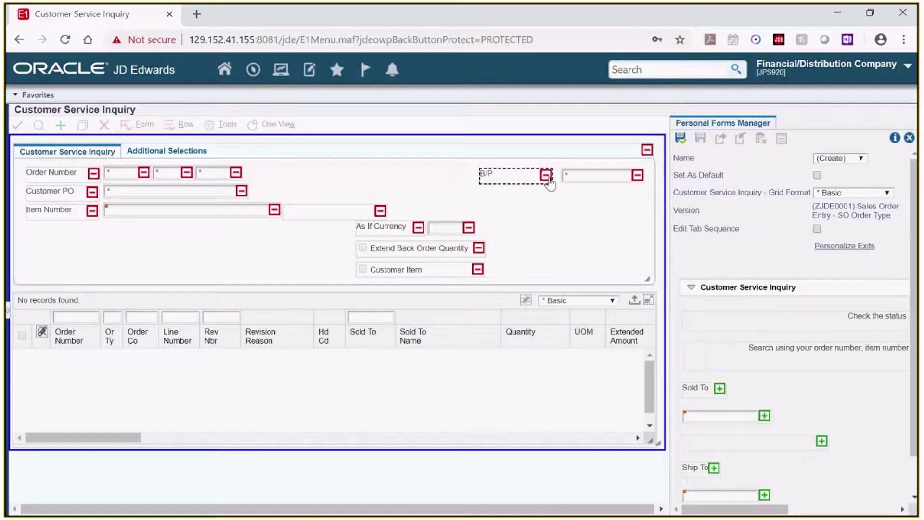
{"action": "mouse_move", "coordinate": [549, 181]}
{"action": "left_mouse_down"}
{"action": "mouse_move", "coordinate": [503, 175]}
{"action": "mouse_move", "coordinate": [548, 175]}
{"action": "left_mouse_up"}
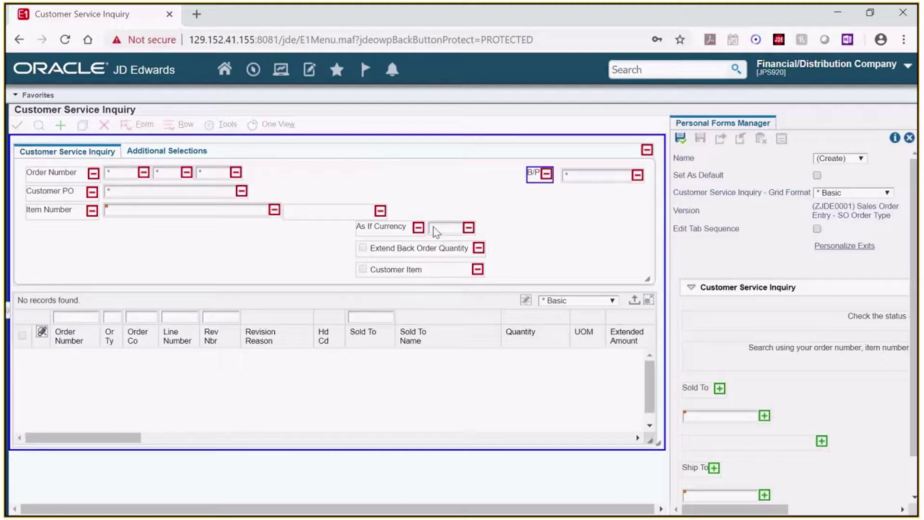
Hide As If Currency and move Extend Back Order Quantity and Customer Item to the right.
{"action": "left_click", "coordinate": [418, 227]}
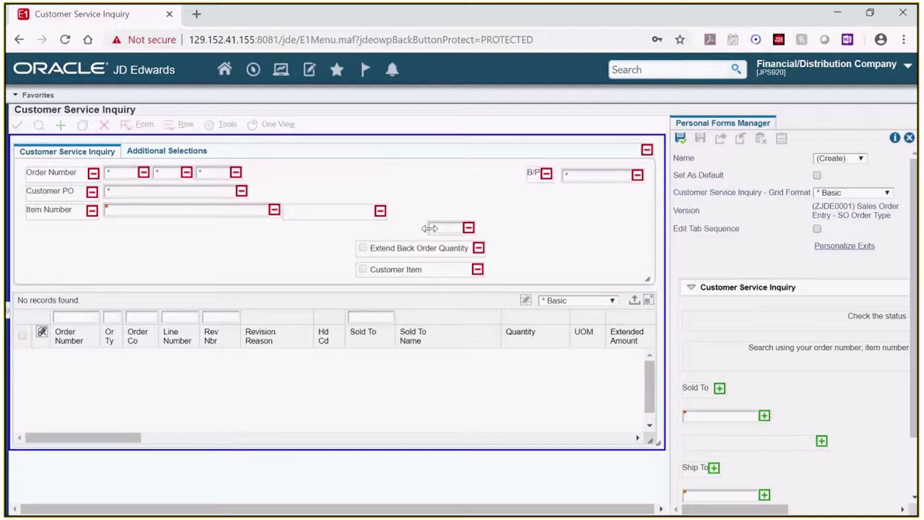
{"action": "left_click", "coordinate": [468, 227]}
{"action": "left_click_drag", "start_coordinate": [440, 248], "coordinate": [594, 249]}
{"action": "left_click_drag", "start_coordinate": [467, 263], "coordinate": [611, 272]}
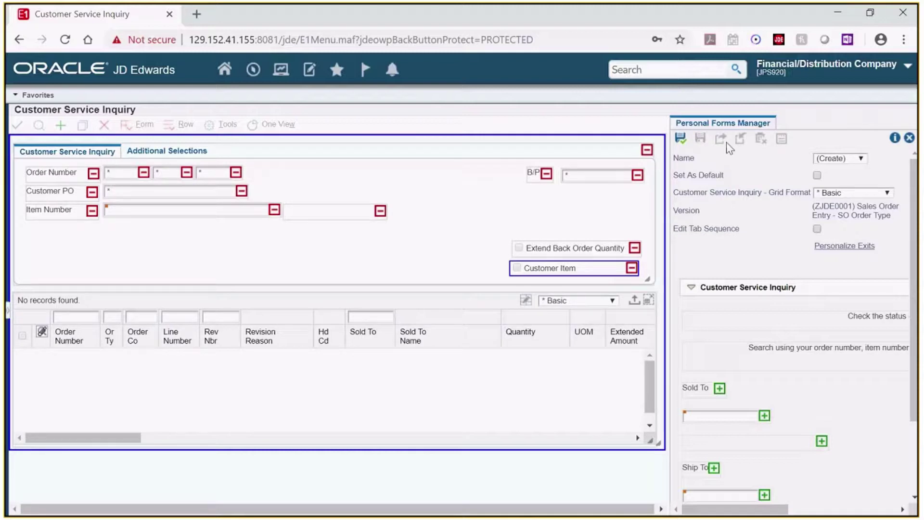
Save the layout as personal form NMTEST and close Personal Forms Manager.
{"action": "left_click", "coordinate": [680, 139]}
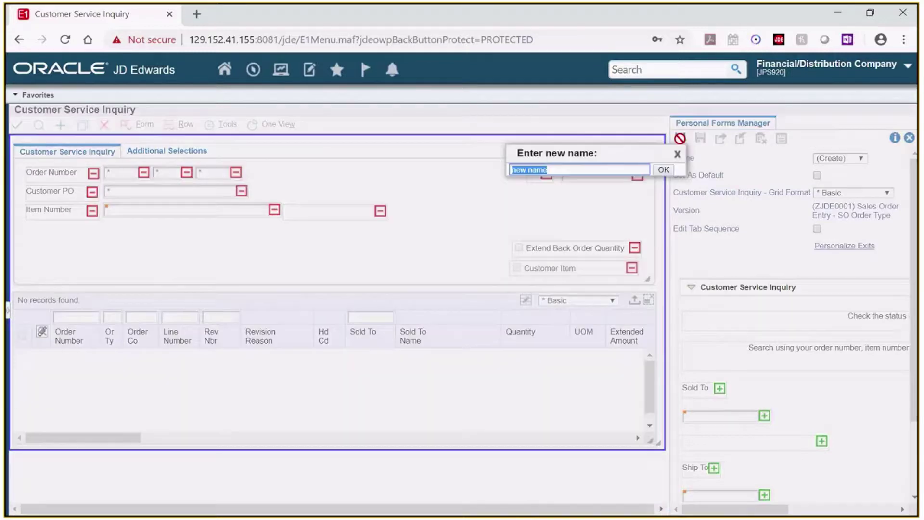
{"action": "type", "text": "NMTEST"}
{"action": "key", "text": "Return"}
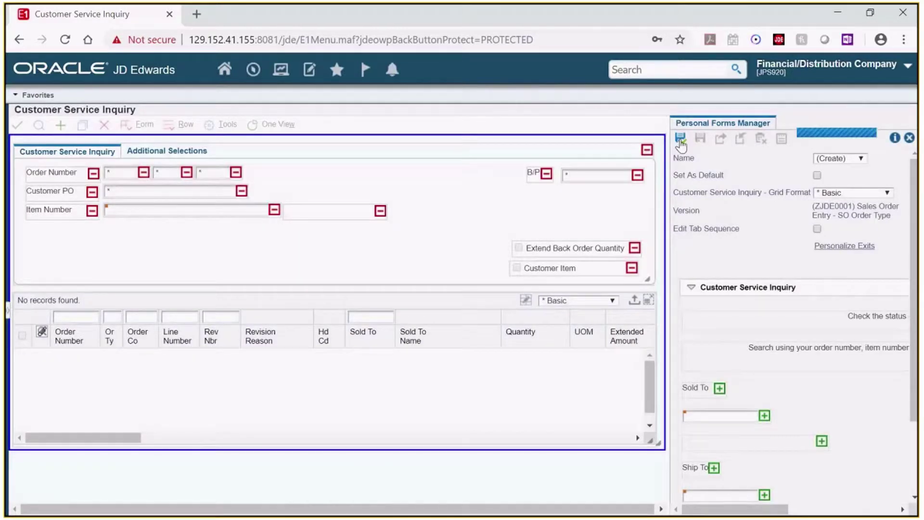
{"action": "left_click", "coordinate": [908, 143]}
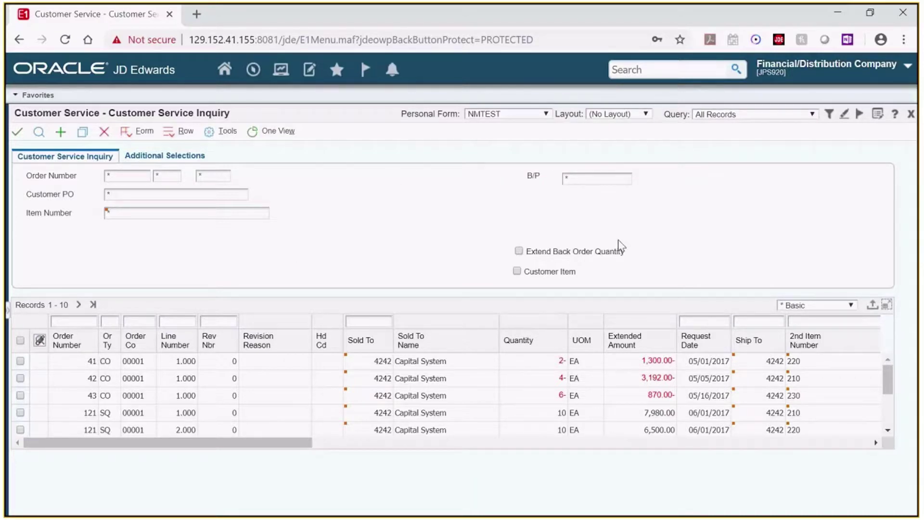
{"action": "left_click", "coordinate": [520, 114]}
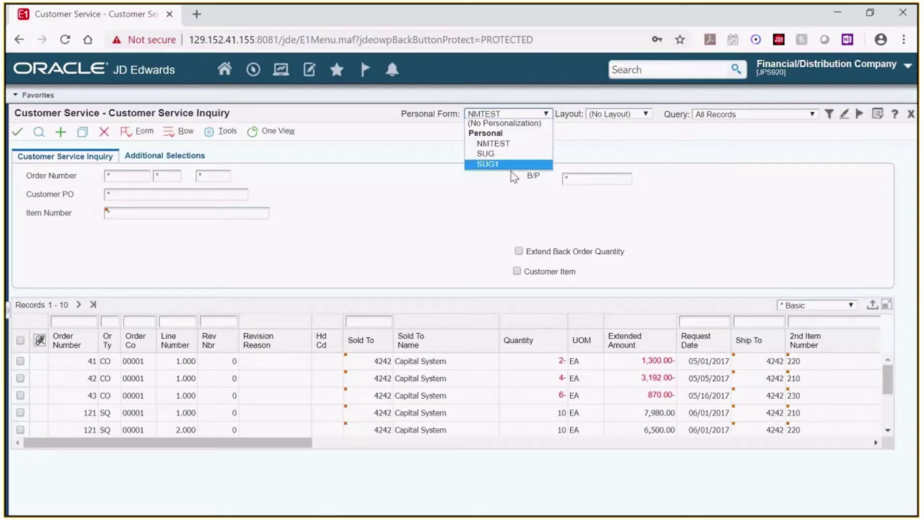
{"action": "left_click", "coordinate": [515, 123]}
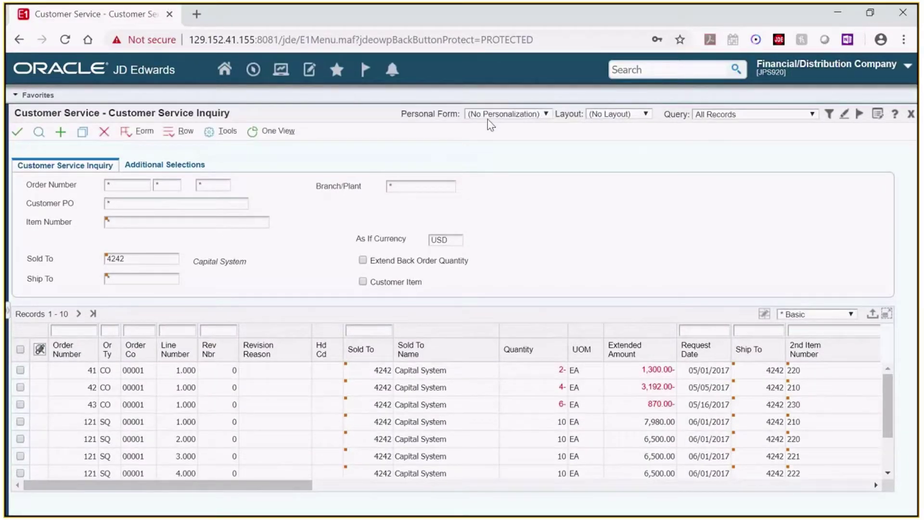
{"action": "left_click", "coordinate": [489, 120]}
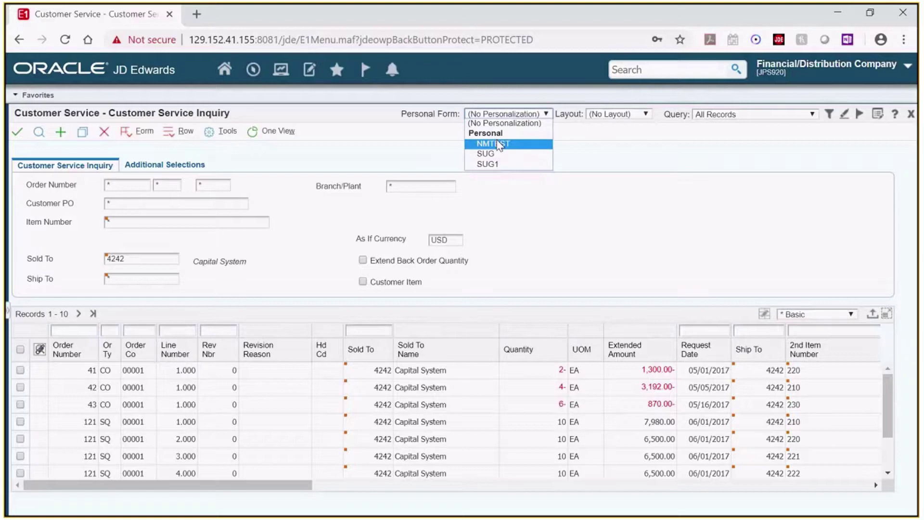
{"action": "left_click", "coordinate": [497, 144]}
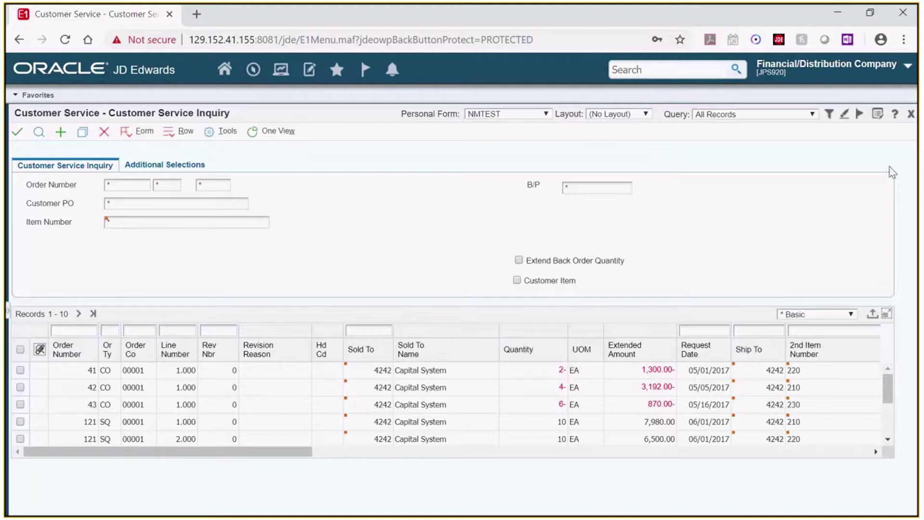
{"action": "left_click", "coordinate": [894, 114]}
Restore the Ship To label and field on NMTEST and return to the running form.
{"action": "left_click", "coordinate": [879, 138]}
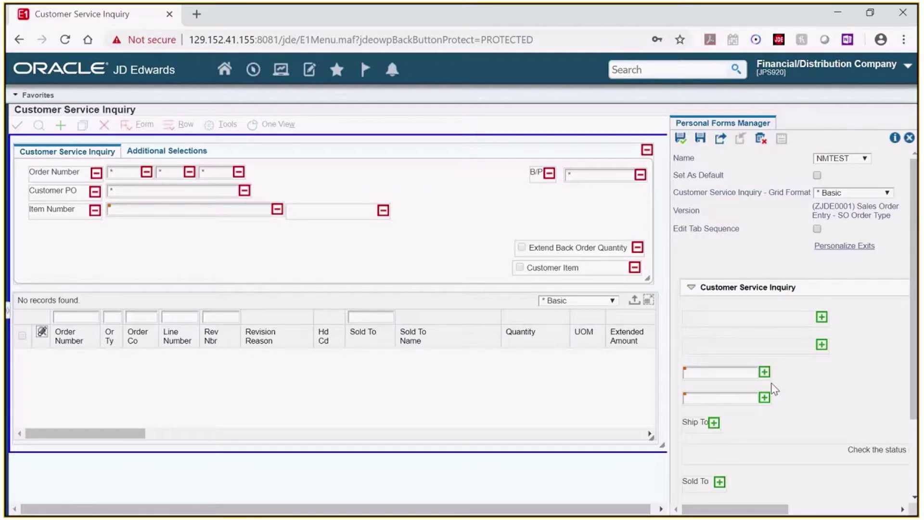
{"action": "left_click", "coordinate": [714, 424]}
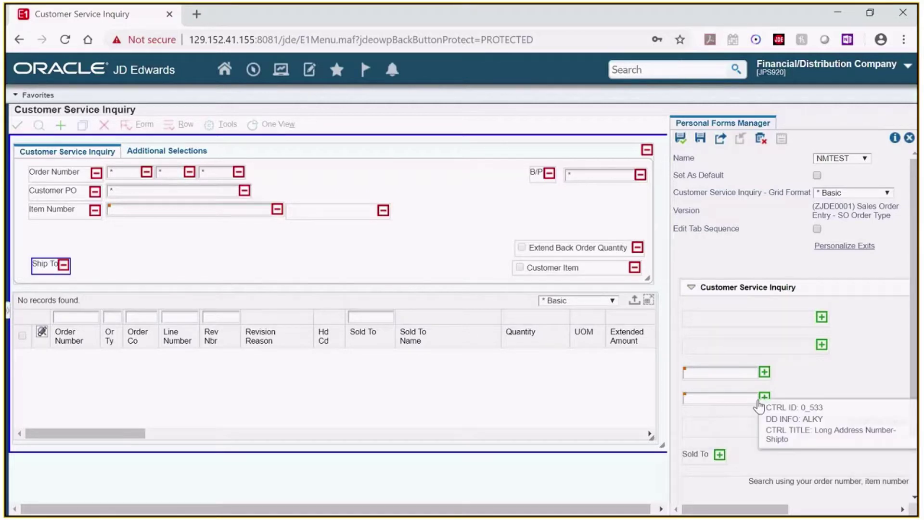
{"action": "left_click", "coordinate": [822, 346]}
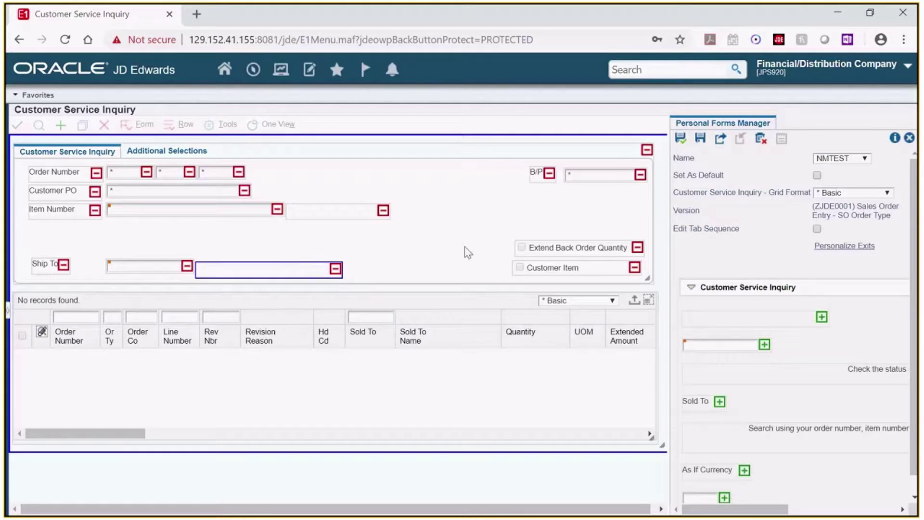
{"action": "left_click", "coordinate": [682, 142]}
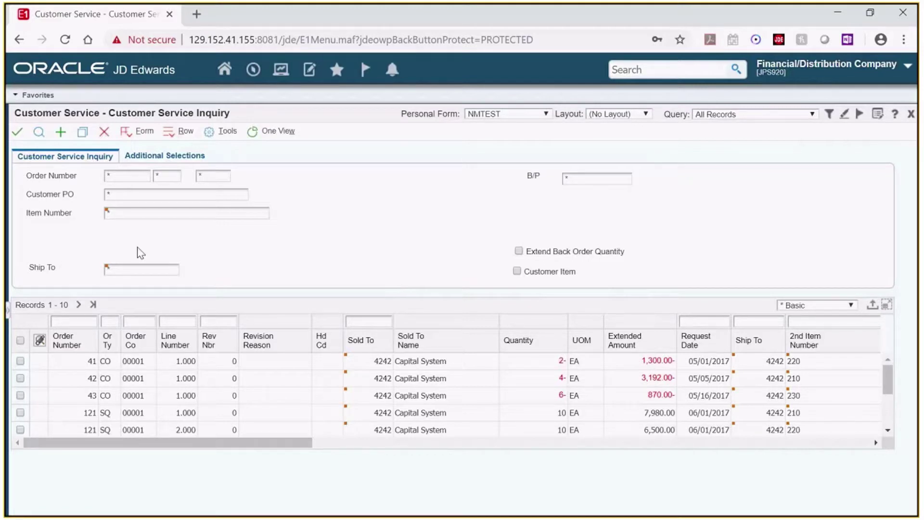
Hide the Additional Selections tab on NMTEST, save the personal form and close the manager.
{"action": "left_click", "coordinate": [878, 114]}
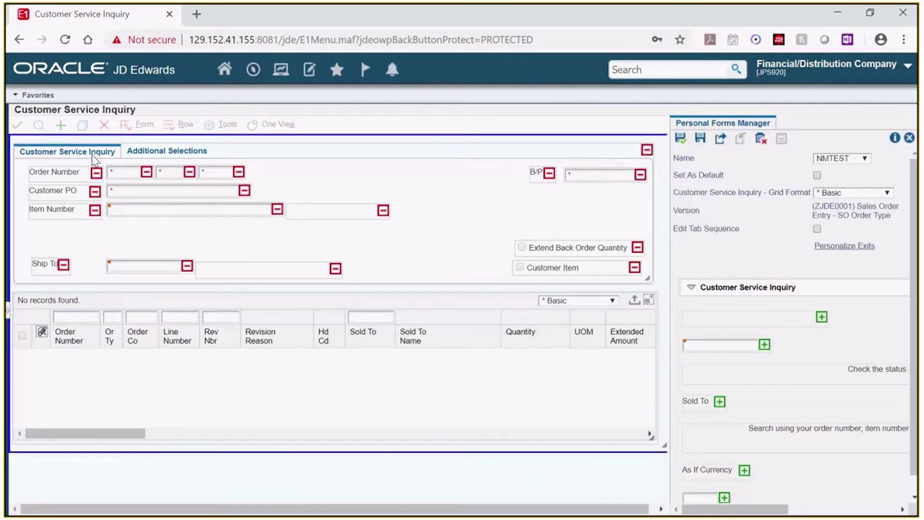
{"action": "left_click", "coordinate": [172, 152]}
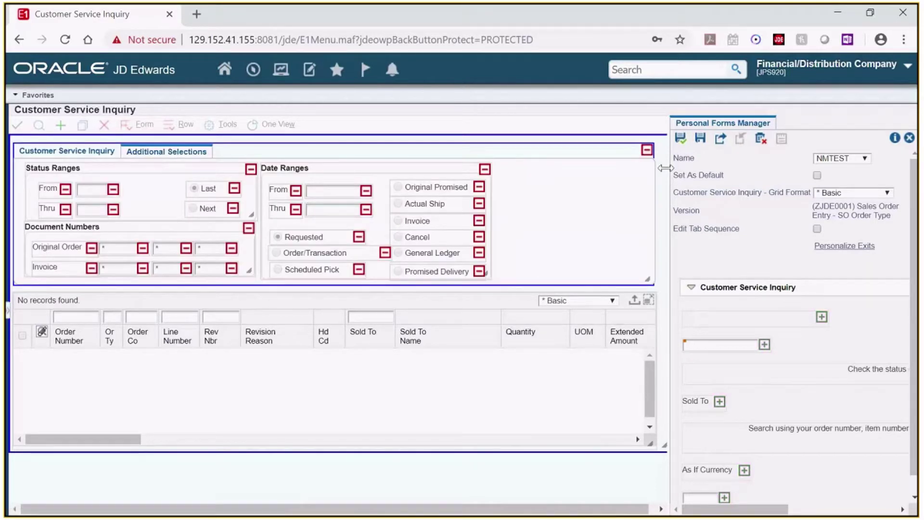
{"action": "left_click", "coordinate": [648, 151]}
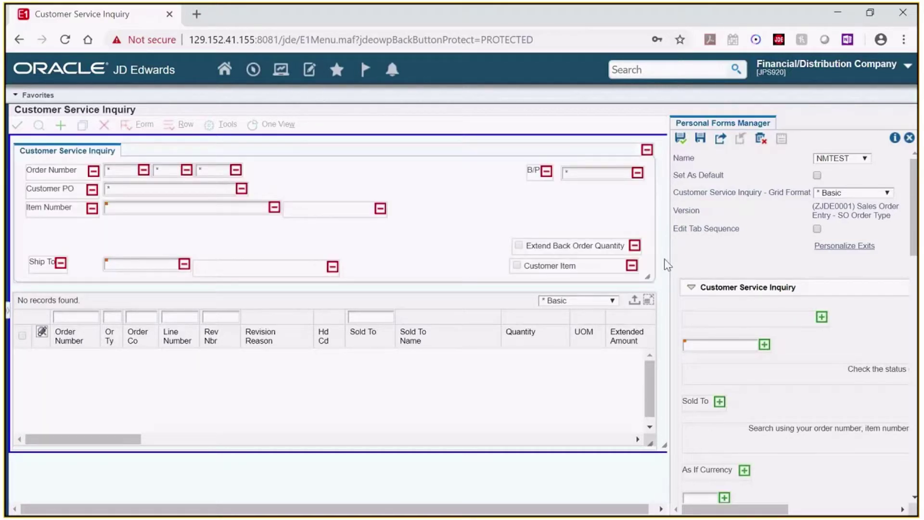
{"action": "left_click", "coordinate": [691, 289]}
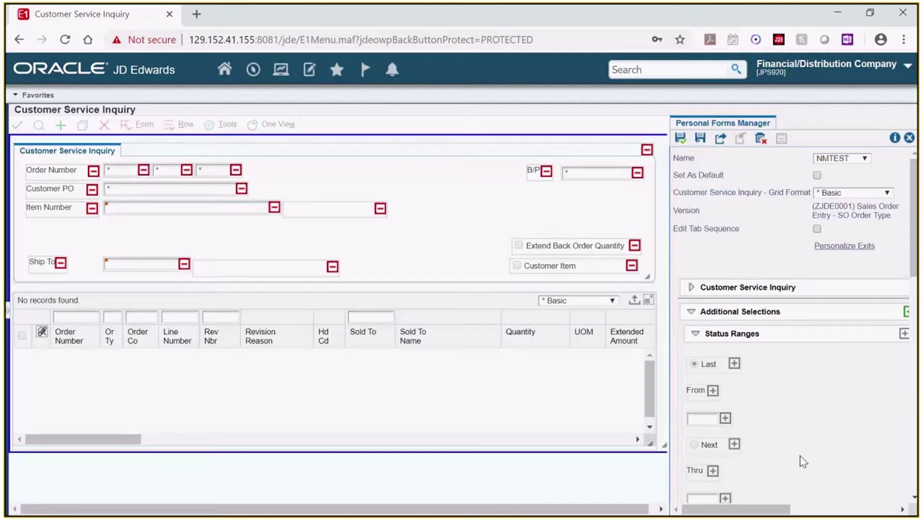
{"action": "left_click", "coordinate": [694, 313]}
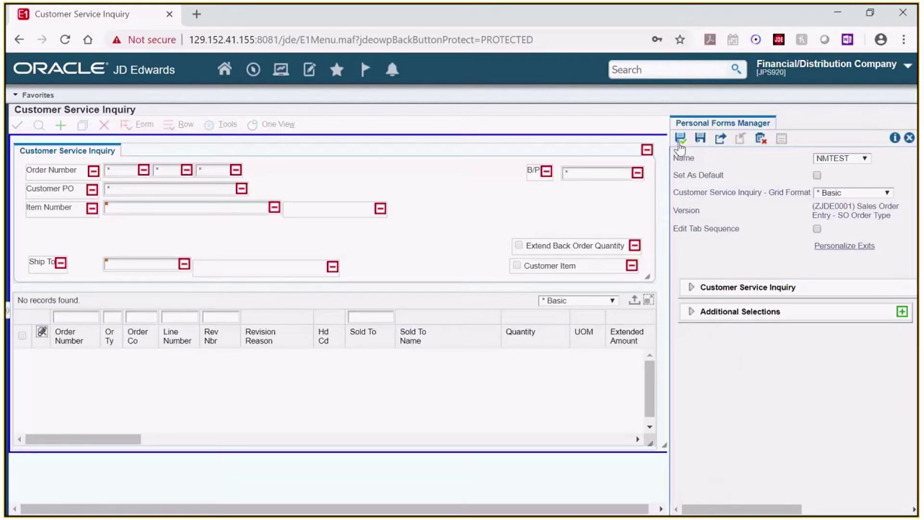
{"action": "left_click", "coordinate": [702, 140]}
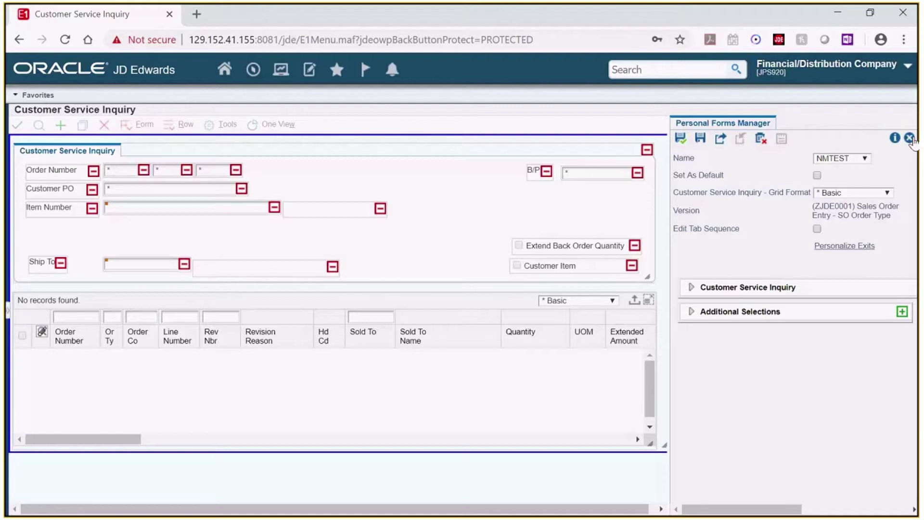
{"action": "left_click", "coordinate": [910, 139]}
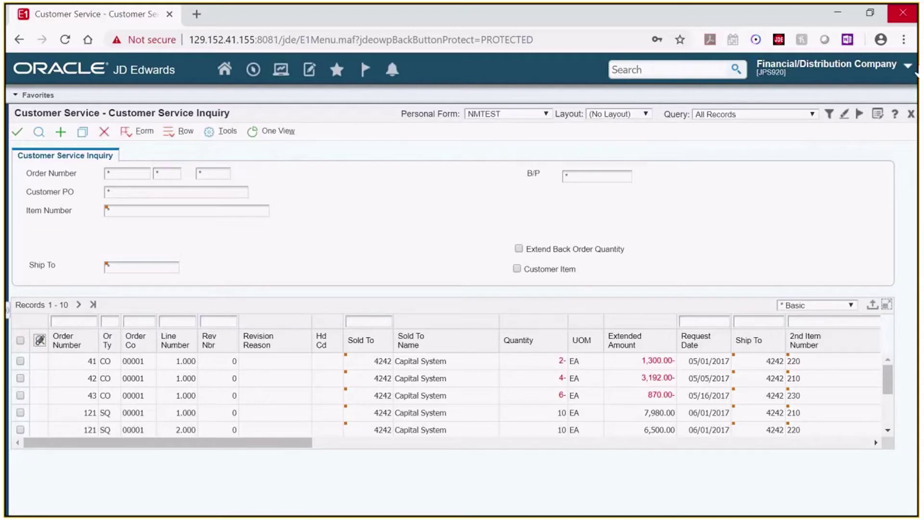
Reopen NMTEST personalization and restore the Additional Selections tab from the hidden items.
{"action": "left_click", "coordinate": [878, 114]}
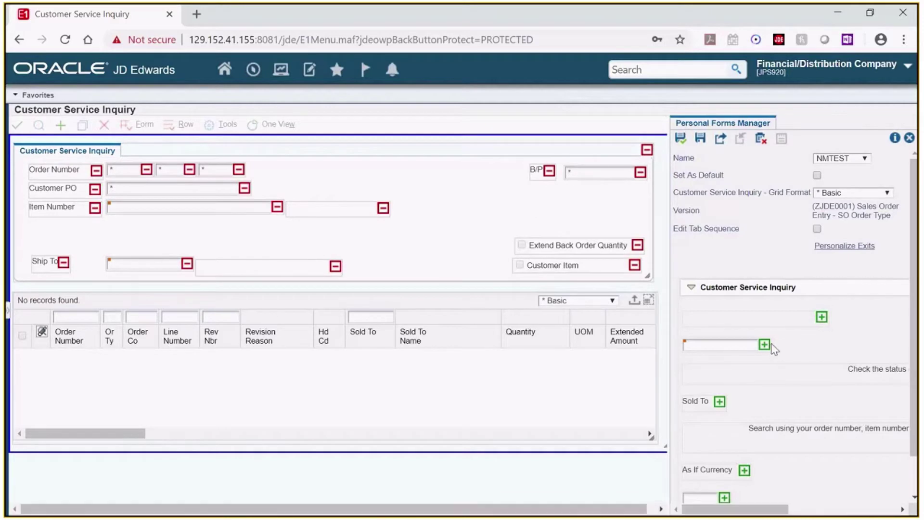
{"action": "left_click", "coordinate": [692, 289]}
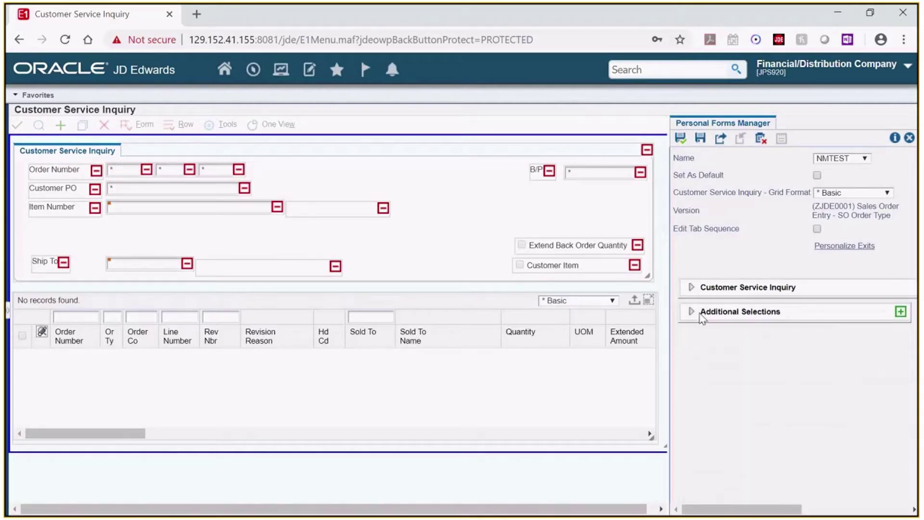
{"action": "left_click", "coordinate": [901, 313]}
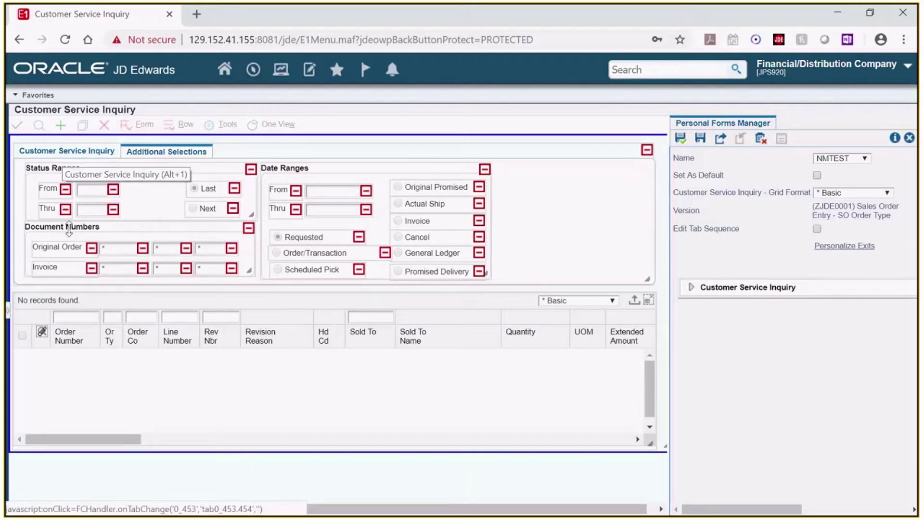
Cut the Invoice label from Additional Selections and paste it onto the Customer Service Inquiry tab.
{"action": "right_click", "coordinate": [58, 268]}
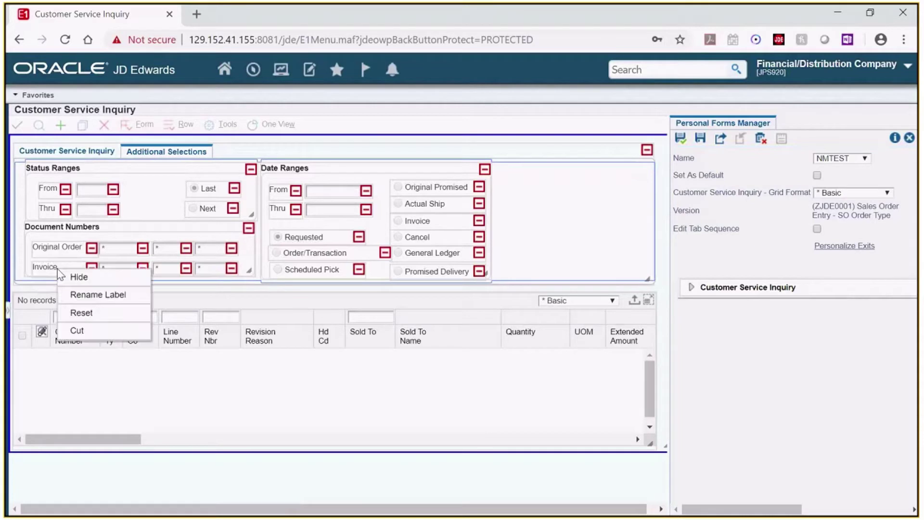
{"action": "left_click", "coordinate": [82, 321]}
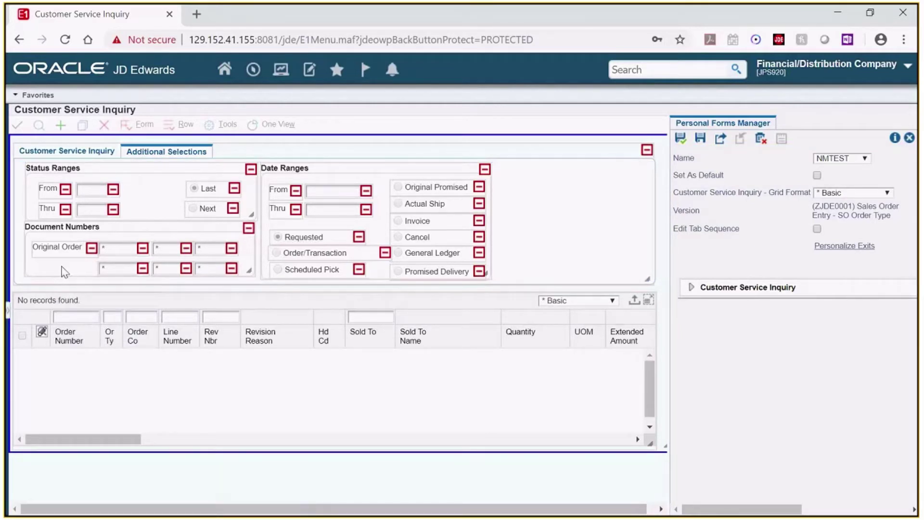
{"action": "left_click", "coordinate": [66, 155]}
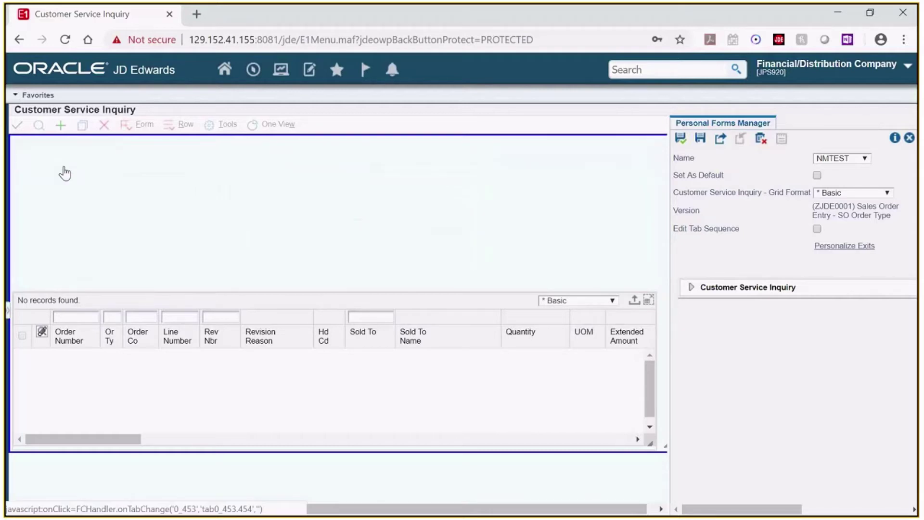
{"action": "right_click", "coordinate": [32, 239]}
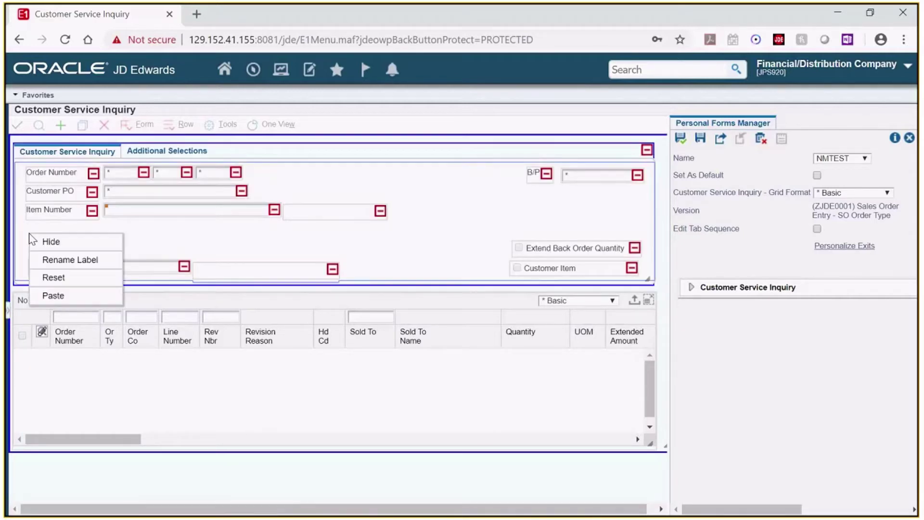
{"action": "left_click", "coordinate": [57, 299]}
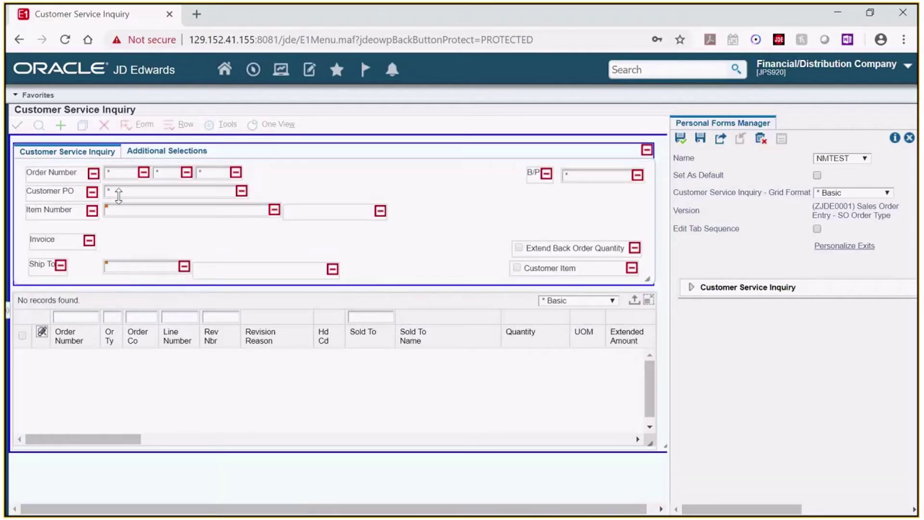
Move the first Invoice entry field onto the main tab beside the Invoice label.
{"action": "left_click", "coordinate": [138, 152]}
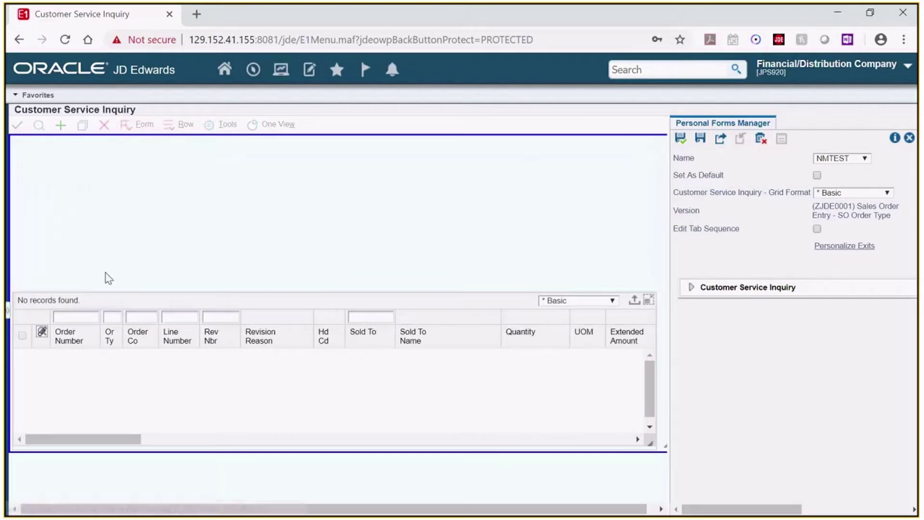
{"action": "right_click", "coordinate": [124, 273]}
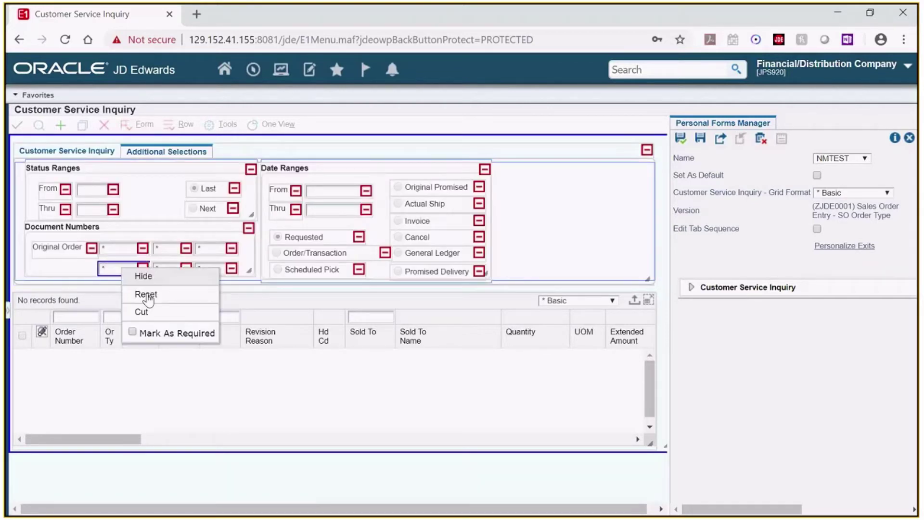
{"action": "left_click", "coordinate": [140, 275]}
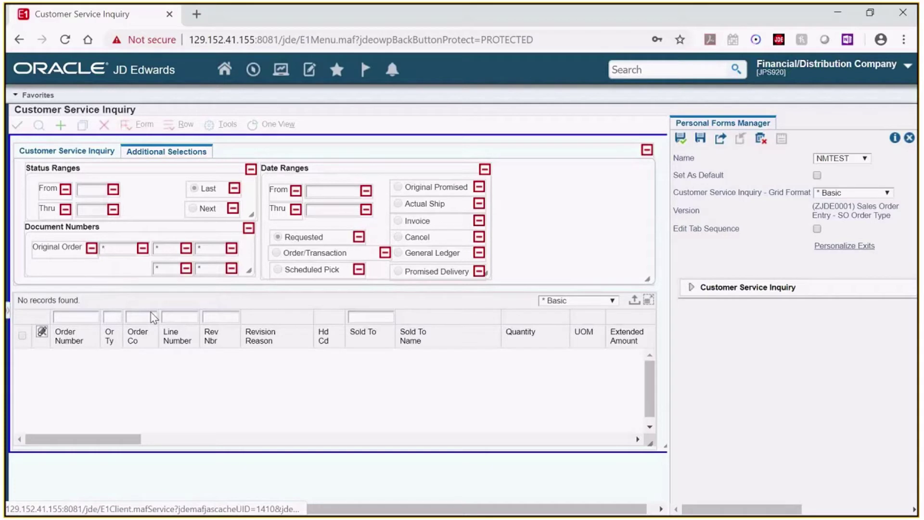
{"action": "left_click", "coordinate": [87, 153]}
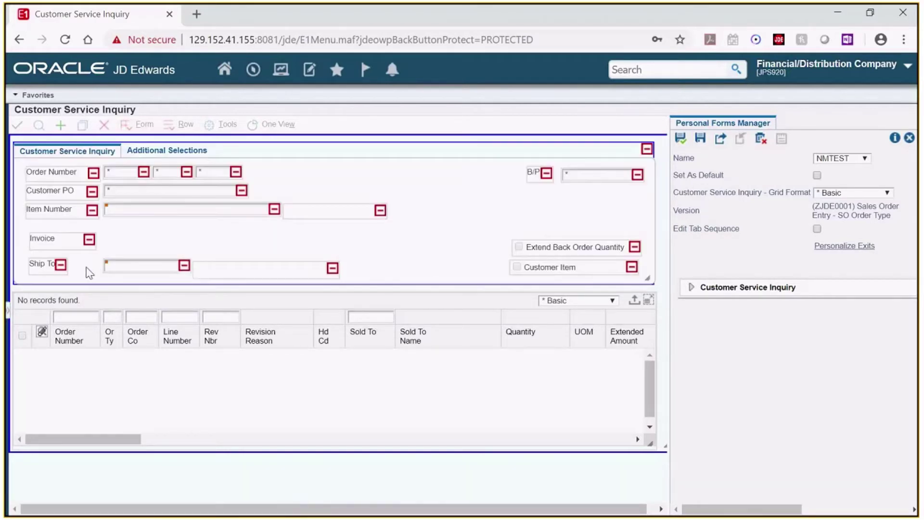
{"action": "right_click", "coordinate": [122, 244]}
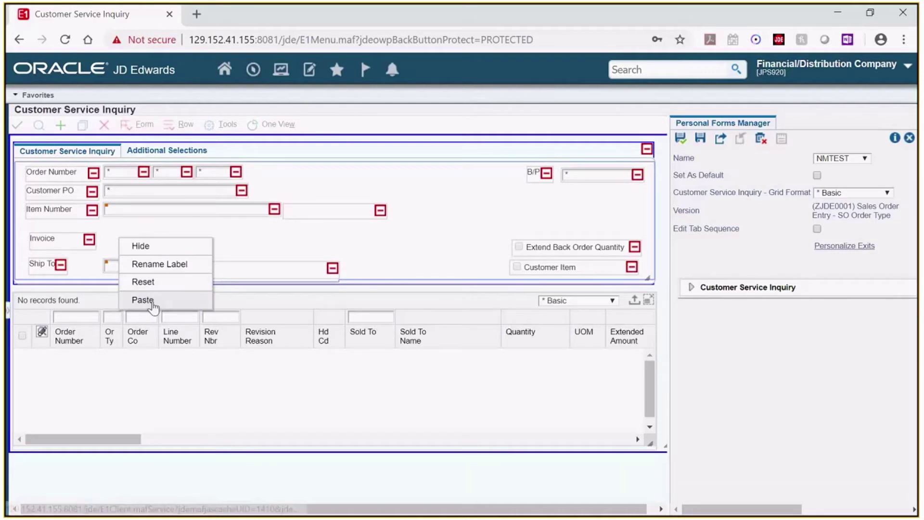
{"action": "left_click", "coordinate": [151, 298]}
Move the second Invoice field to the main tab and line both fields up beside the label.
{"action": "left_click", "coordinate": [164, 151]}
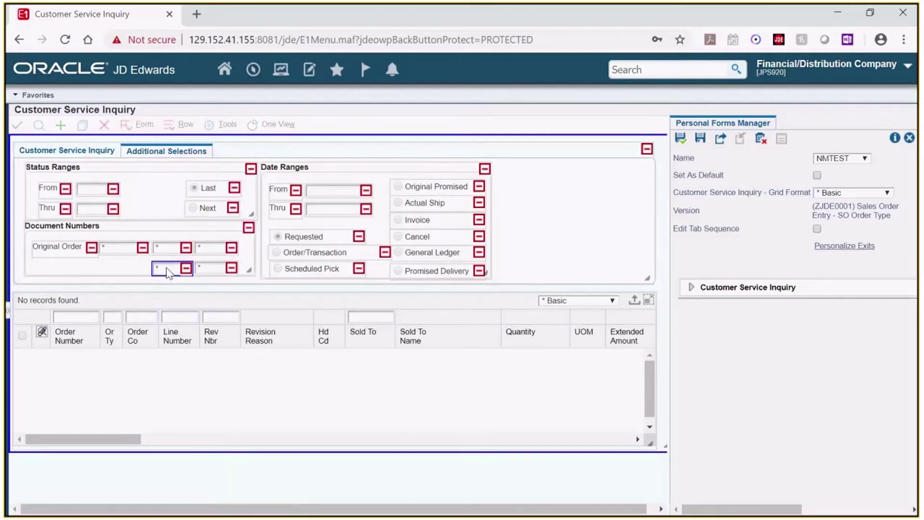
{"action": "left_click", "coordinate": [186, 268]}
{"action": "left_click", "coordinate": [180, 310]}
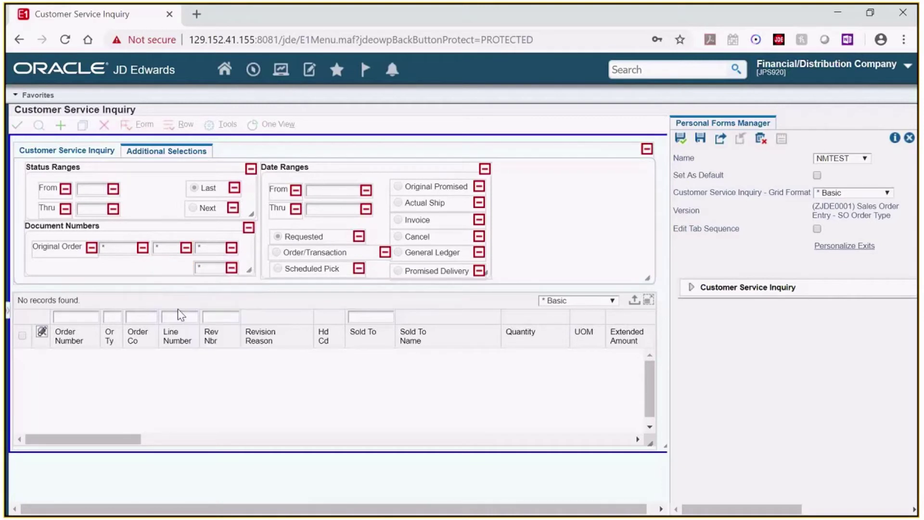
{"action": "left_click", "coordinate": [91, 151]}
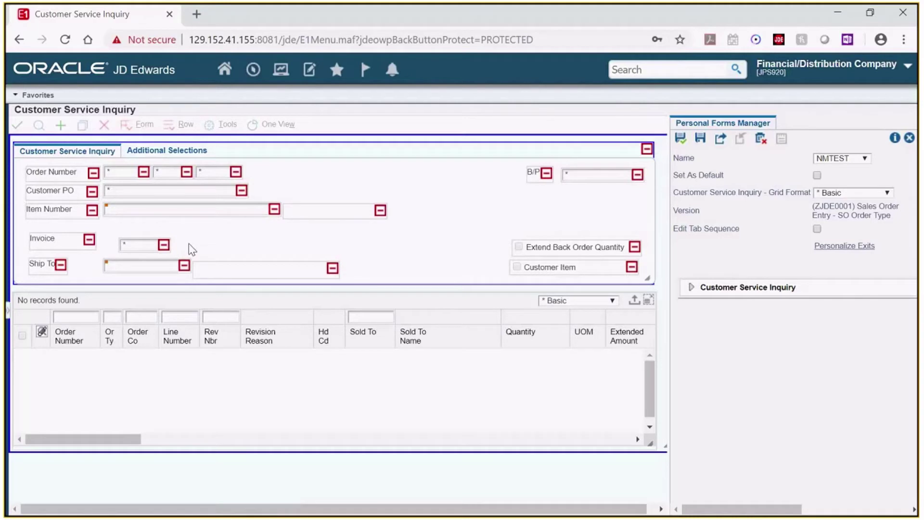
{"action": "right_click", "coordinate": [191, 248]}
{"action": "left_click", "coordinate": [214, 306]}
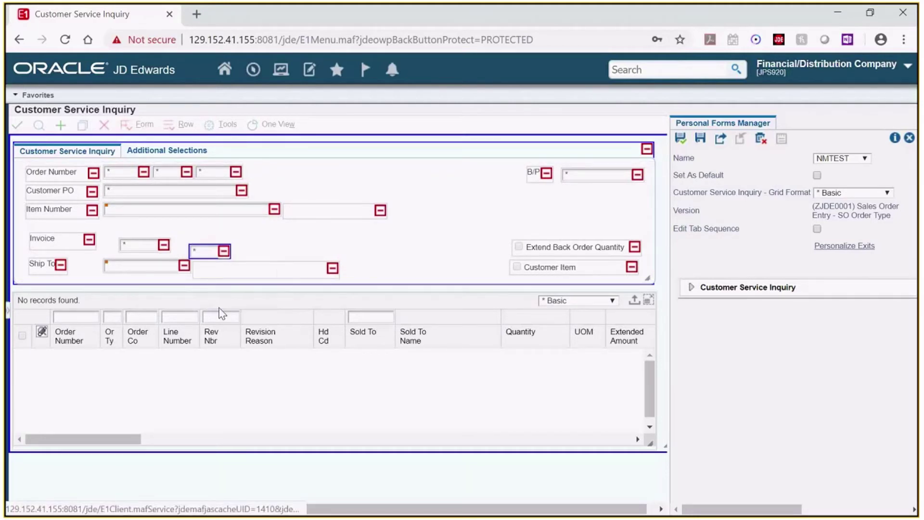
{"action": "left_click_drag", "start_coordinate": [146, 249], "coordinate": [137, 244]}
{"action": "left_click_drag", "start_coordinate": [205, 253], "coordinate": [182, 247]}
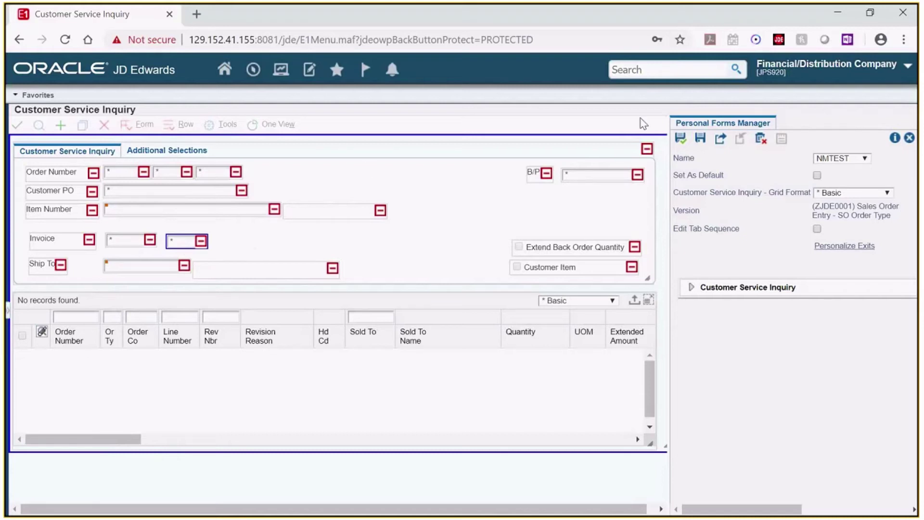
Hide the Additional Selections tab again and save the NMTEST personal form.
{"action": "left_click", "coordinate": [167, 152]}
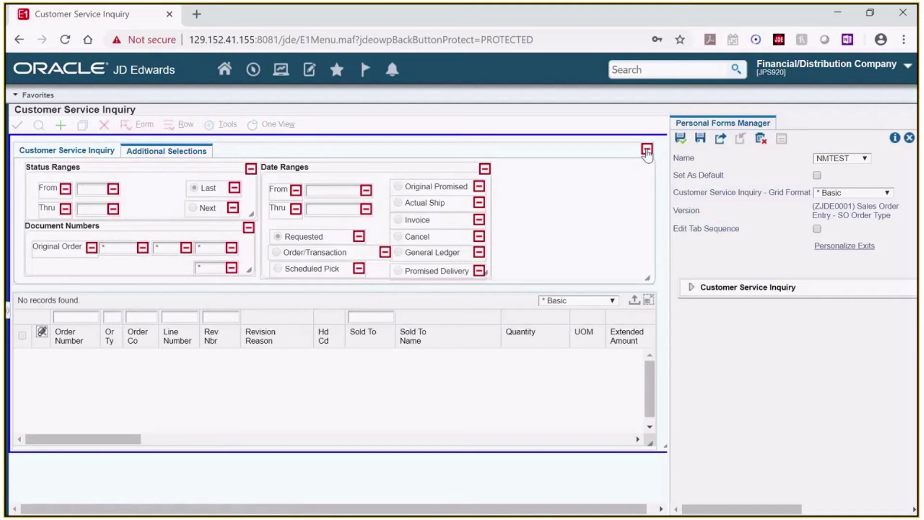
{"action": "left_click", "coordinate": [647, 150]}
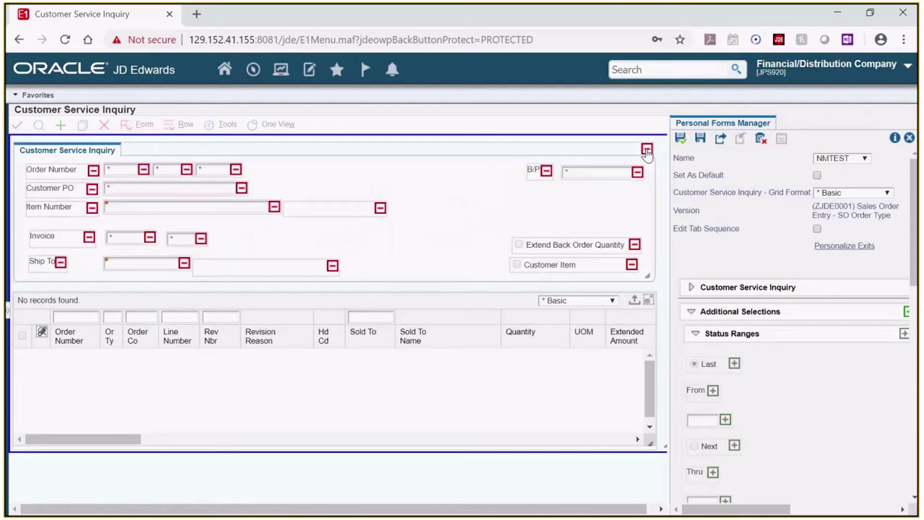
{"action": "left_click", "coordinate": [680, 139]}
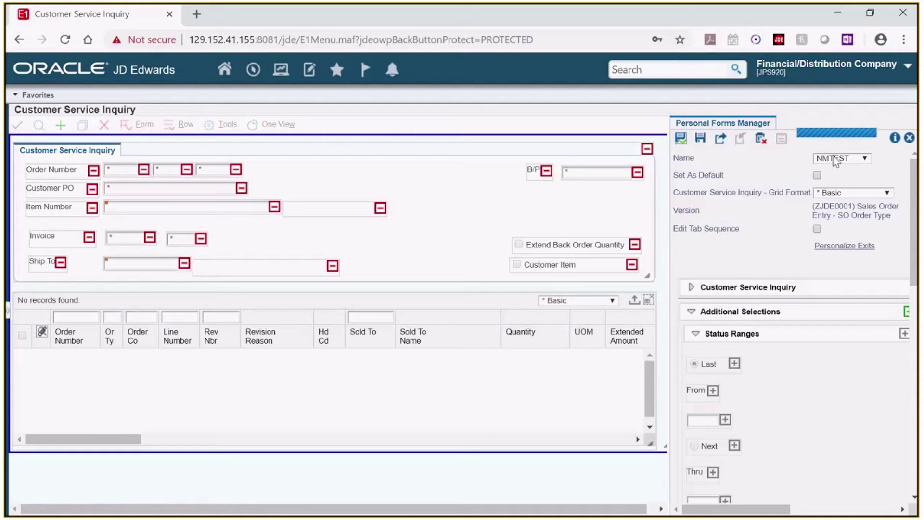